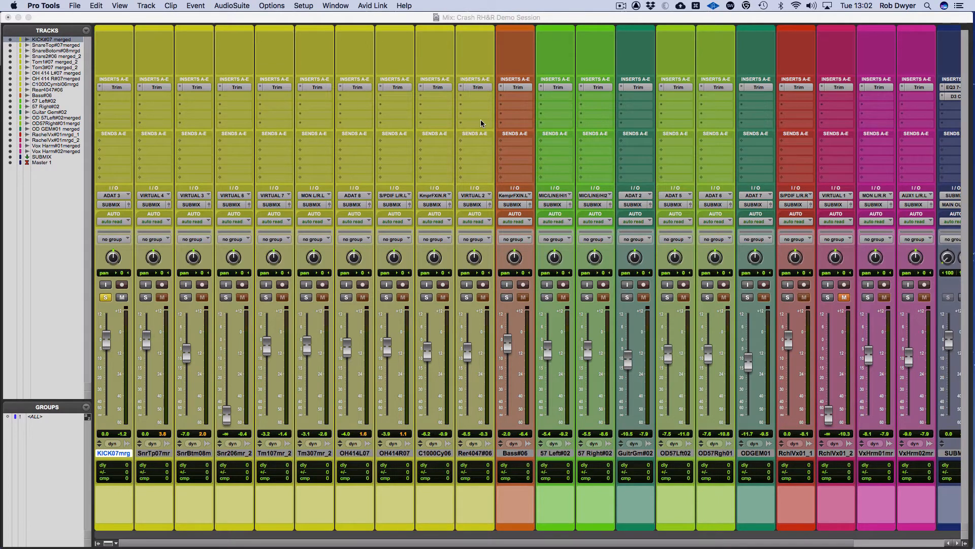
# In the Edit window, select the kick track's audio from 8|1|000 to 23|3|074
pyautogui.click(504, 15)
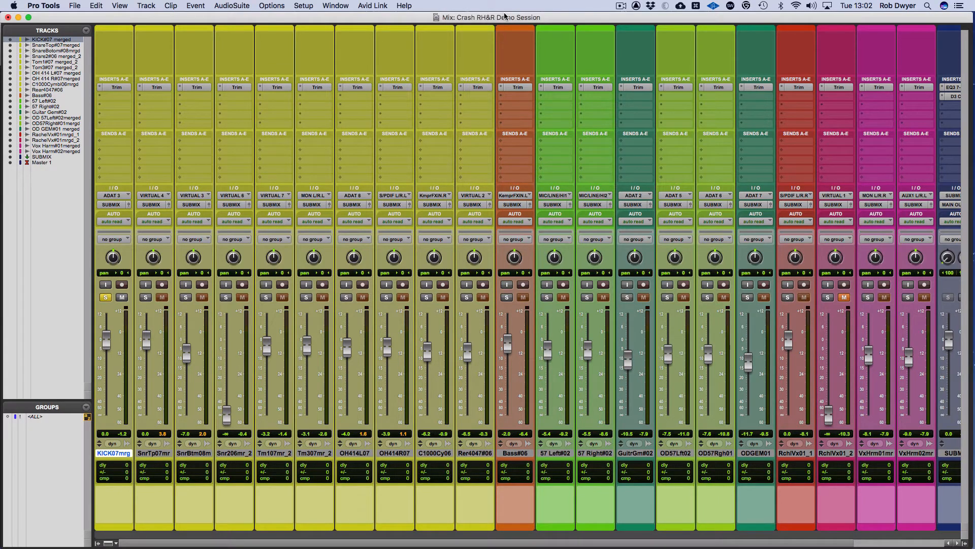
pyautogui.press('super+equal')
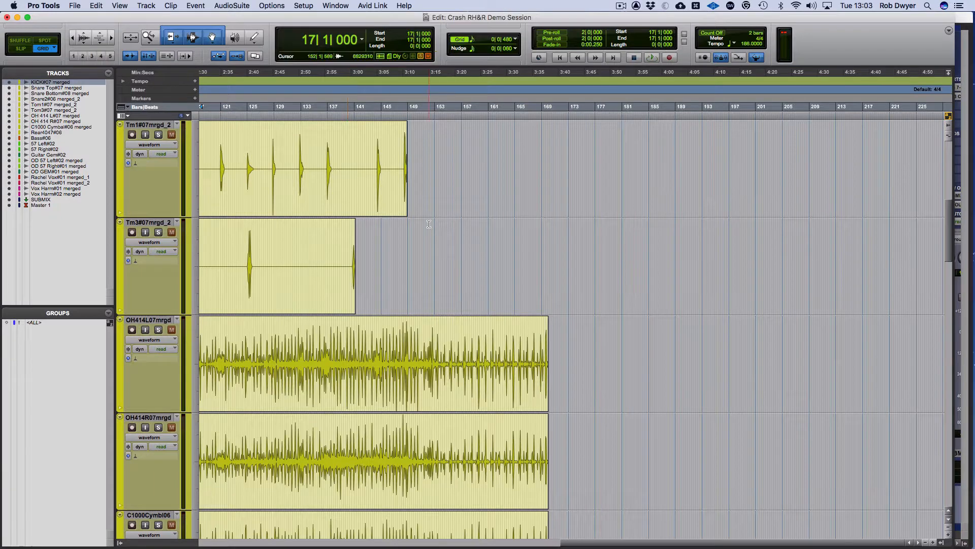
pyautogui.scroll(5, 429, 223)
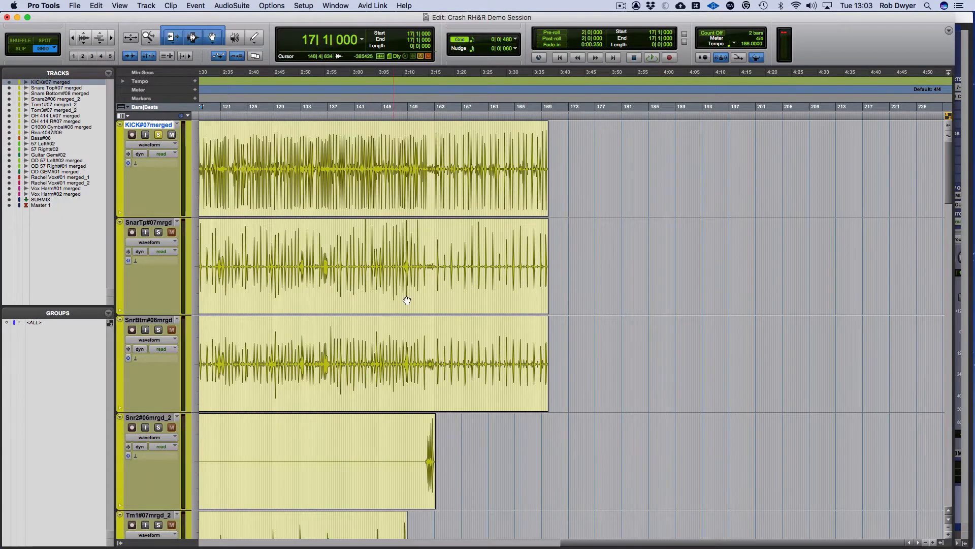
pyautogui.moveTo(593, 543); pyautogui.dragTo(203, 541)
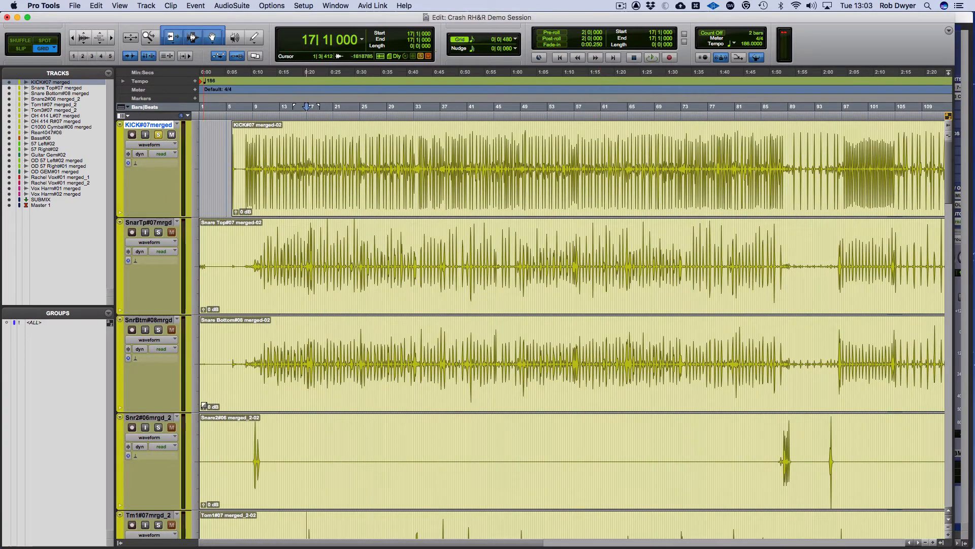
pyautogui.click(291, 191)
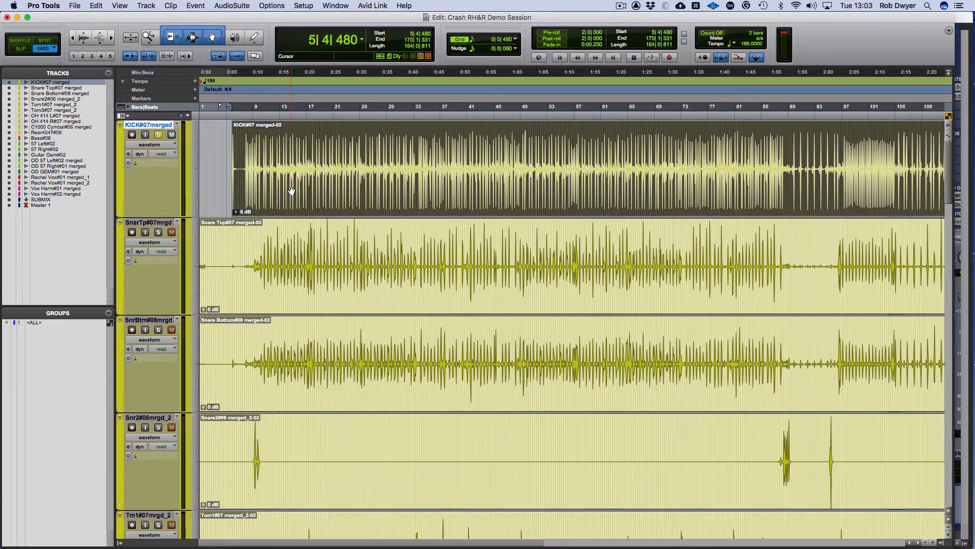
pyautogui.press('super+bracketright')
pyautogui.press('super+bracketright')
pyautogui.press('super+bracketright')
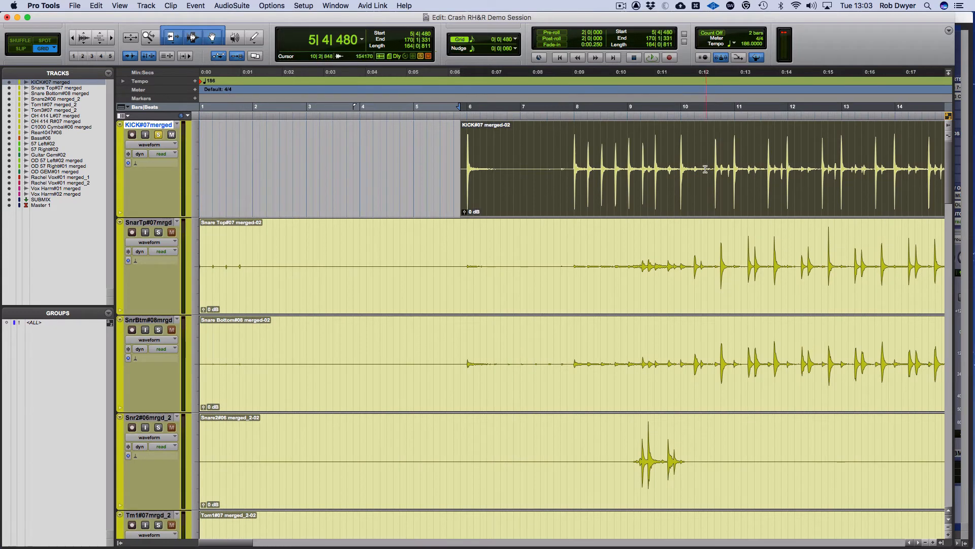
pyautogui.click(575, 150)
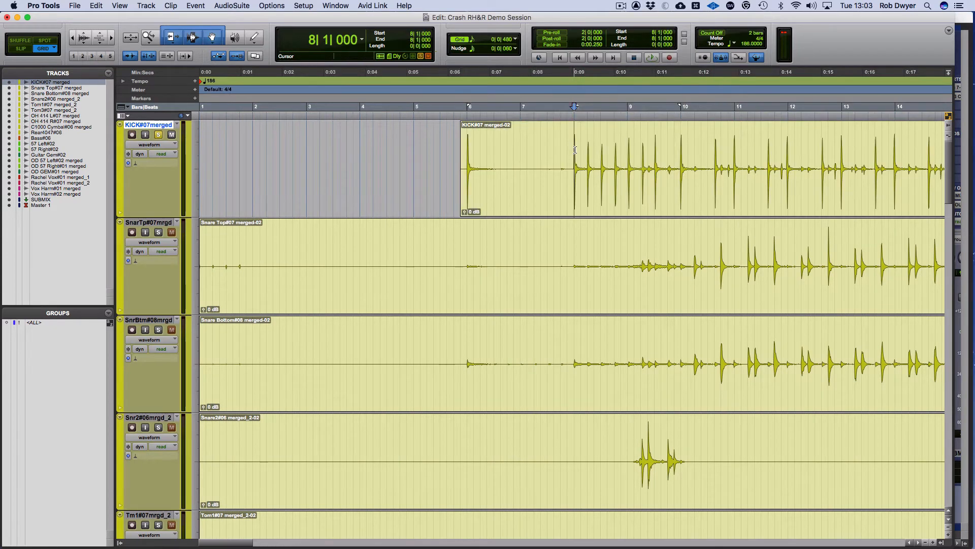
pyautogui.moveTo(574, 150); pyautogui.dragTo(820, 157)
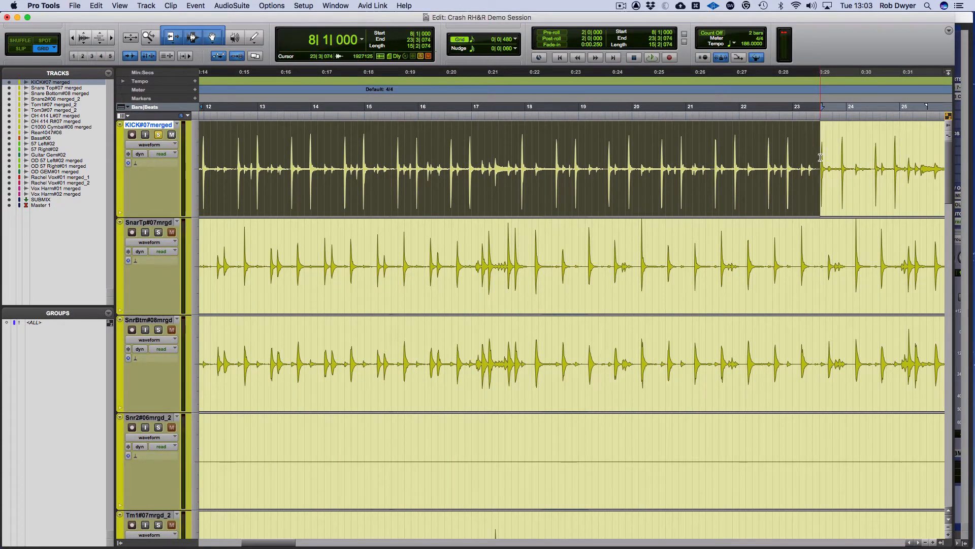
# In the Mix window, insert the mono Dyn3 Expander/Gate below the Trim plug-in on the kick track
pyautogui.press('super+equal')
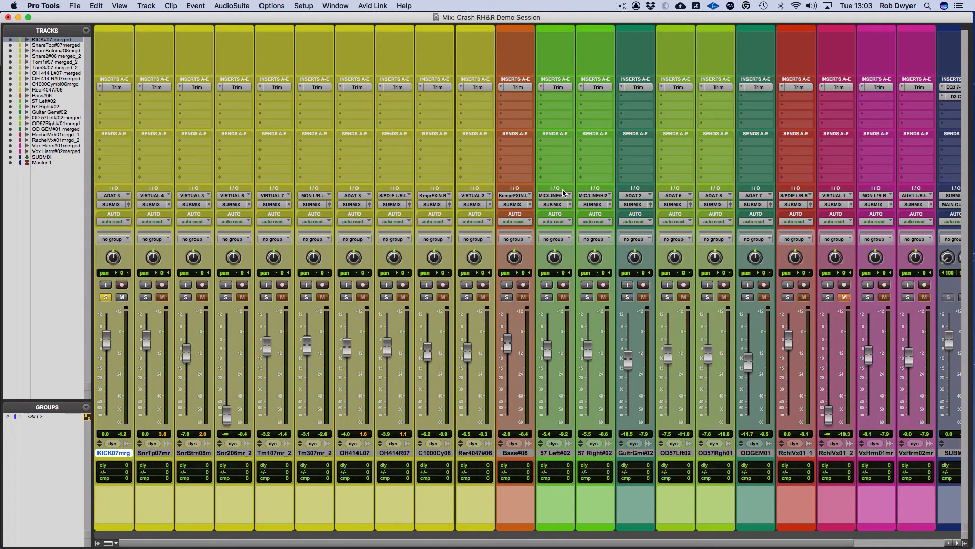
pyautogui.click(110, 96)
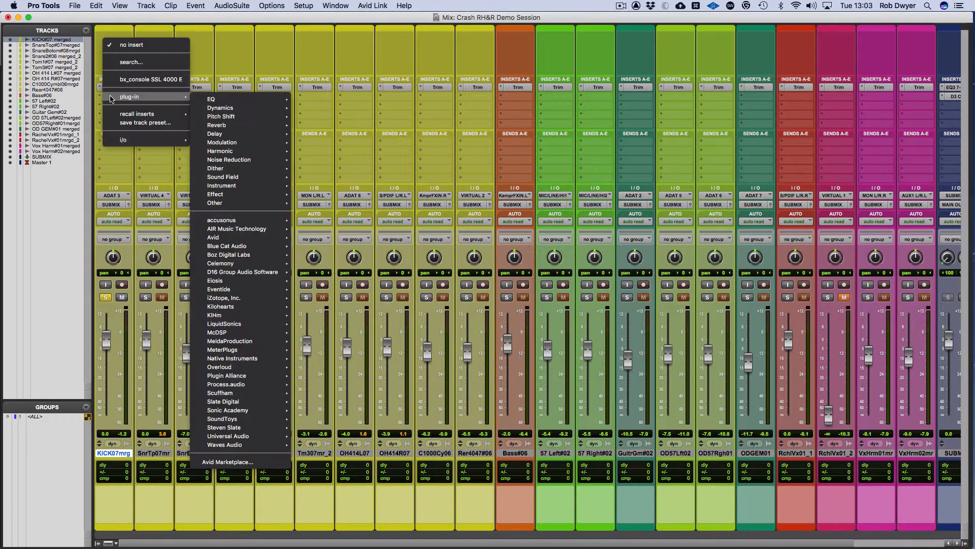
pyautogui.moveTo(218, 109)
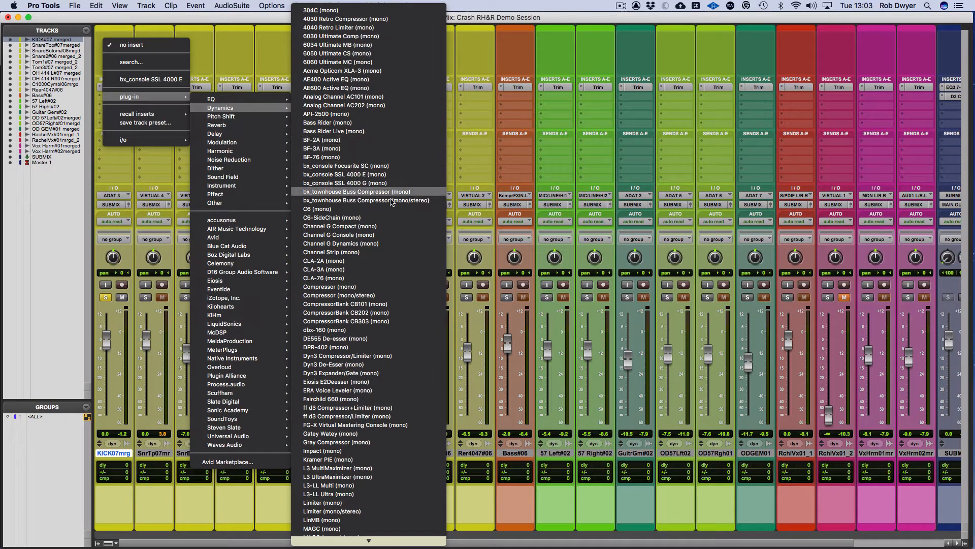
pyautogui.click(366, 373)
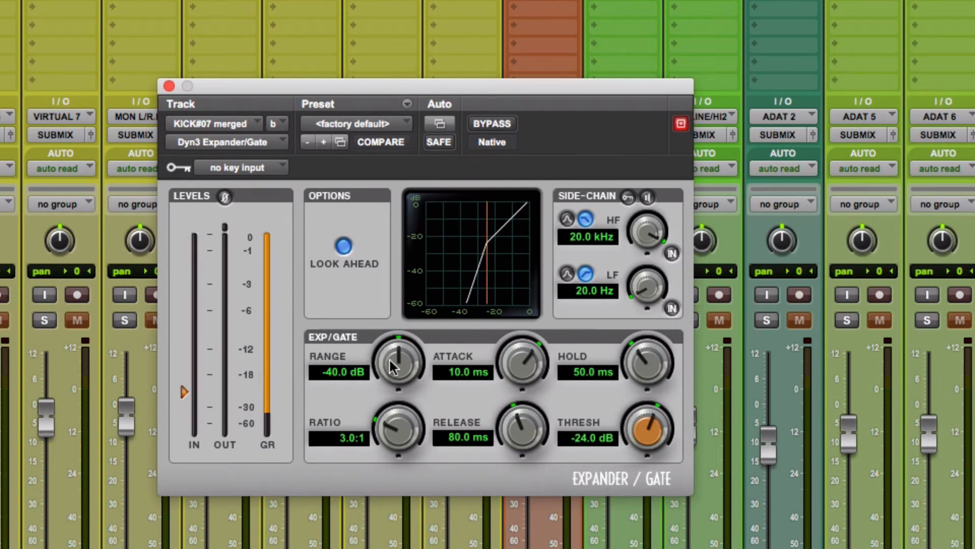
# Set the gate's range to -80.0 dB, attack to 10.0 us, hold to 5.0 ms, release to 5.1 ms and threshold to 0.0 dB
pyautogui.scroll(1, 391, 366)
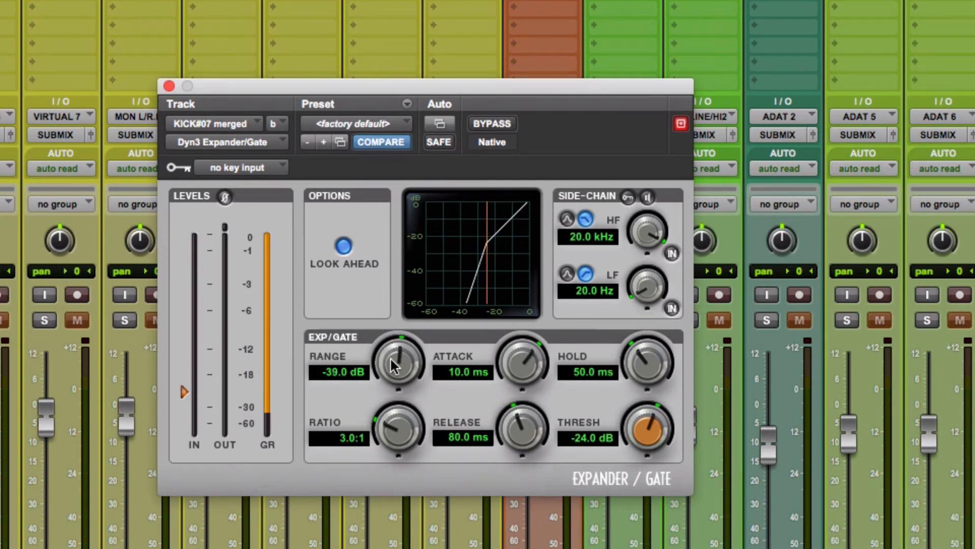
pyautogui.moveTo(394, 364); pyautogui.dragTo(396, 422)
pyautogui.moveTo(509, 355); pyautogui.dragTo(533, 489)
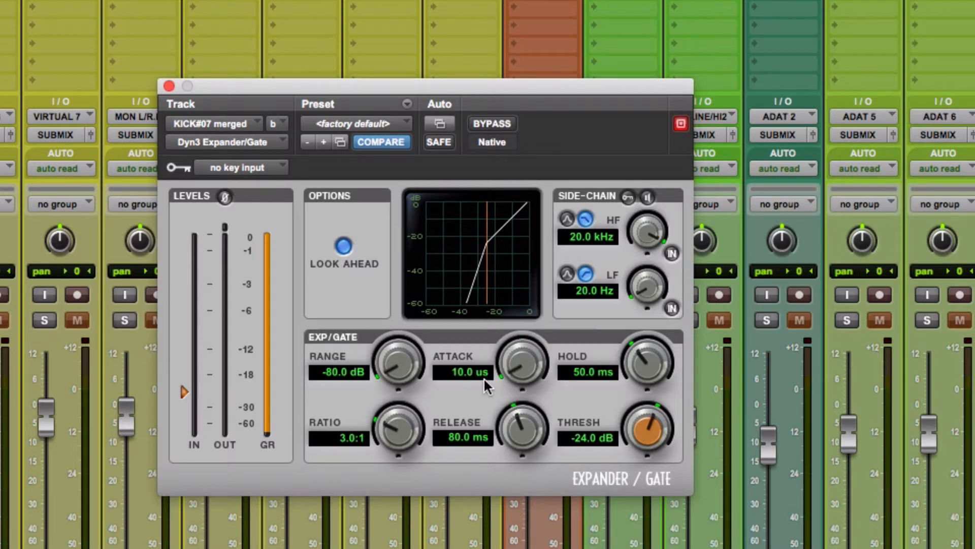
pyautogui.moveTo(638, 373); pyautogui.dragTo(640, 417)
pyautogui.moveTo(523, 432); pyautogui.dragTo(524, 483)
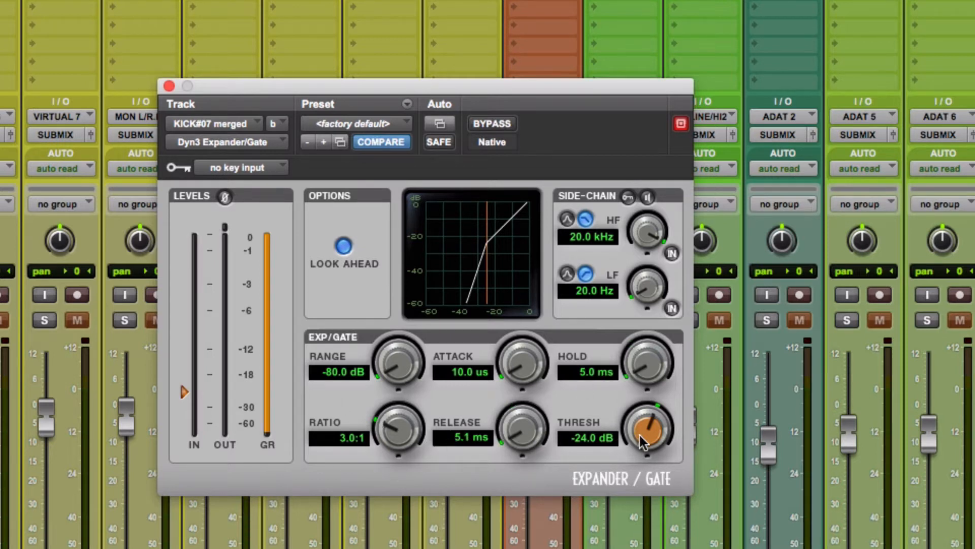
pyautogui.moveTo(640, 435); pyautogui.dragTo(632, 315)
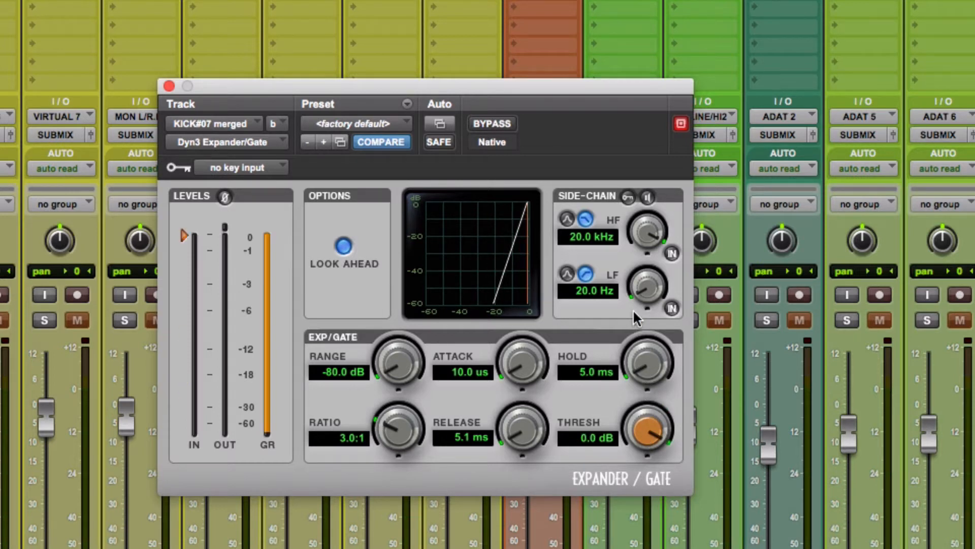
# Play the kick selection and set the gate's ratio to 9.7:1 and threshold to -11.7 dB
pyautogui.press('space')
pyautogui.moveTo(395, 445); pyautogui.dragTo(398, 376)
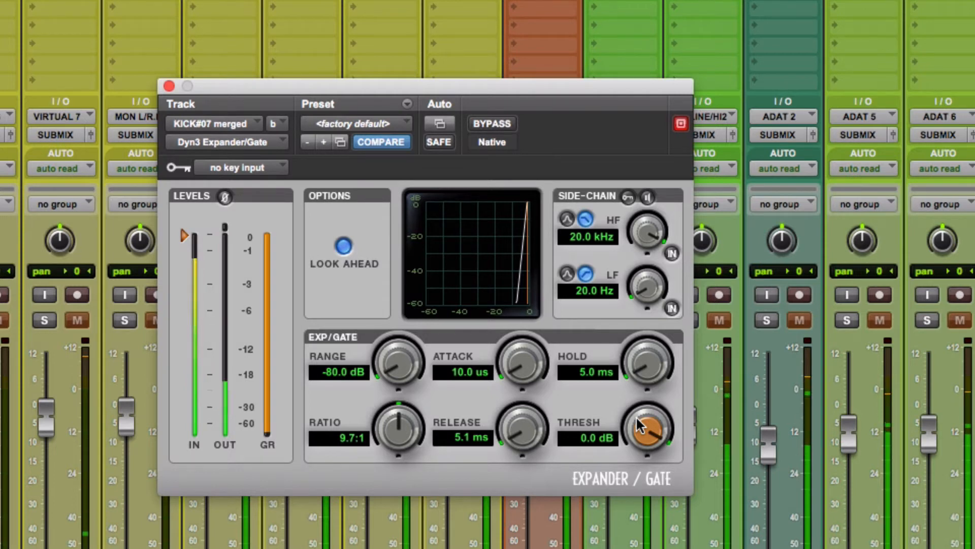
pyautogui.moveTo(639, 425); pyautogui.dragTo(611, 490)
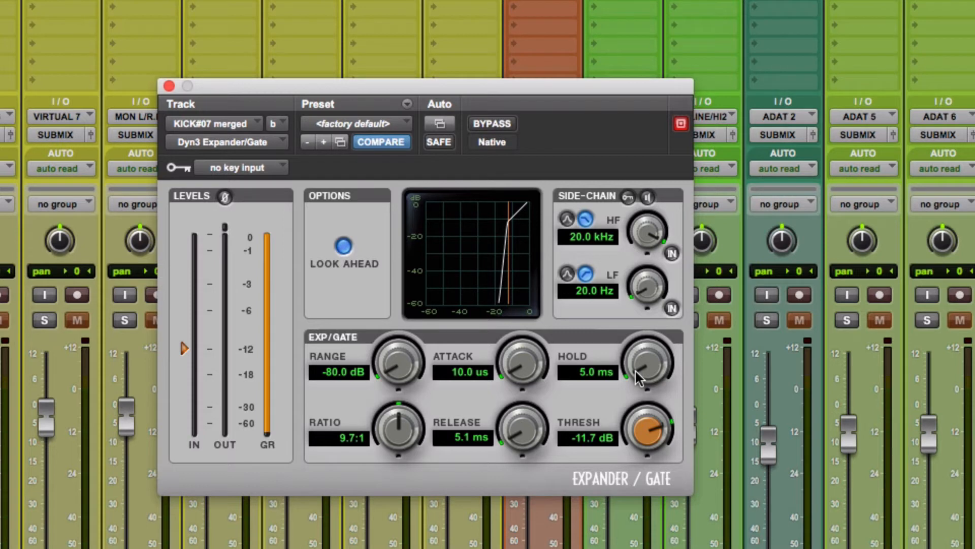
# Adjust the gate's hold time by ear during playback, ending at 110.1 ms
pyautogui.moveTo(638, 378); pyautogui.dragTo(640, 237)
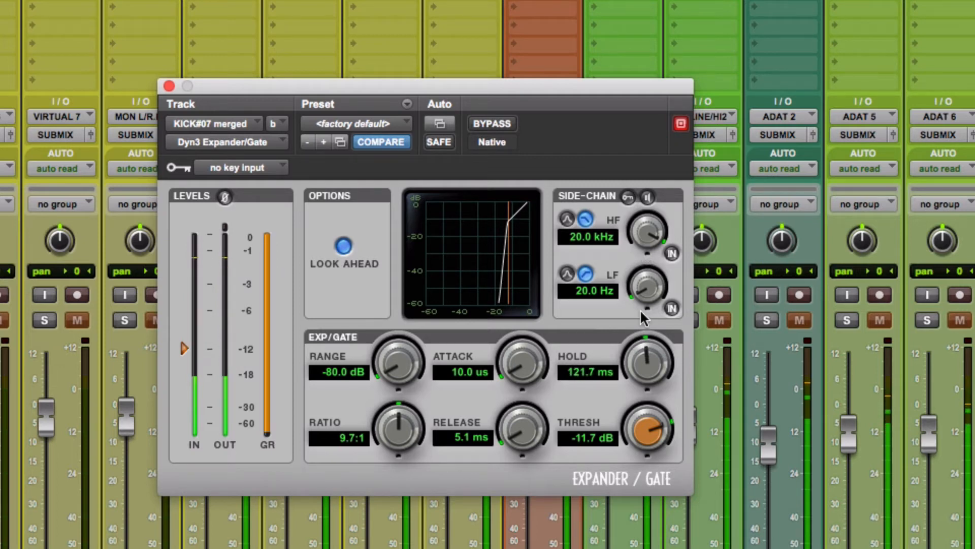
pyautogui.moveTo(640, 342); pyautogui.dragTo(644, 317)
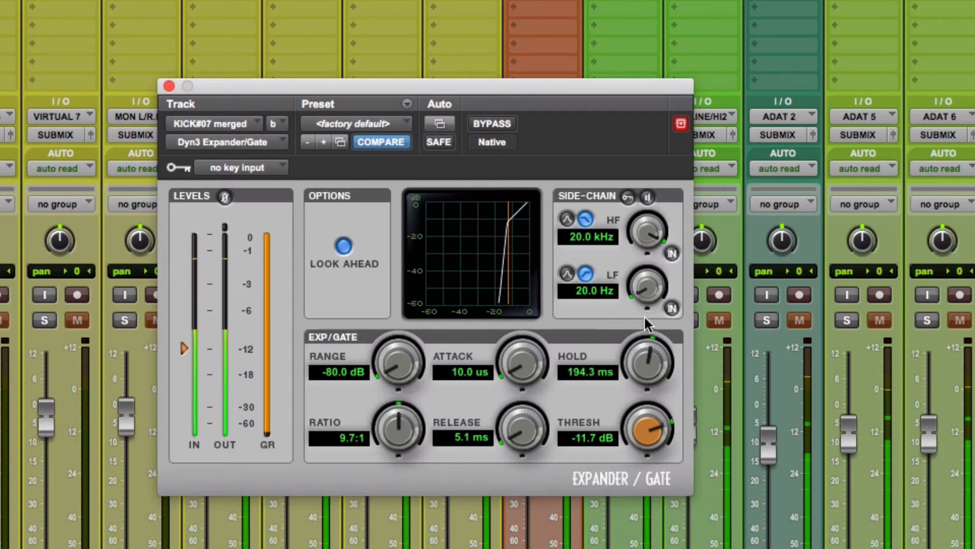
pyautogui.moveTo(644, 314); pyautogui.dragTo(643, 356)
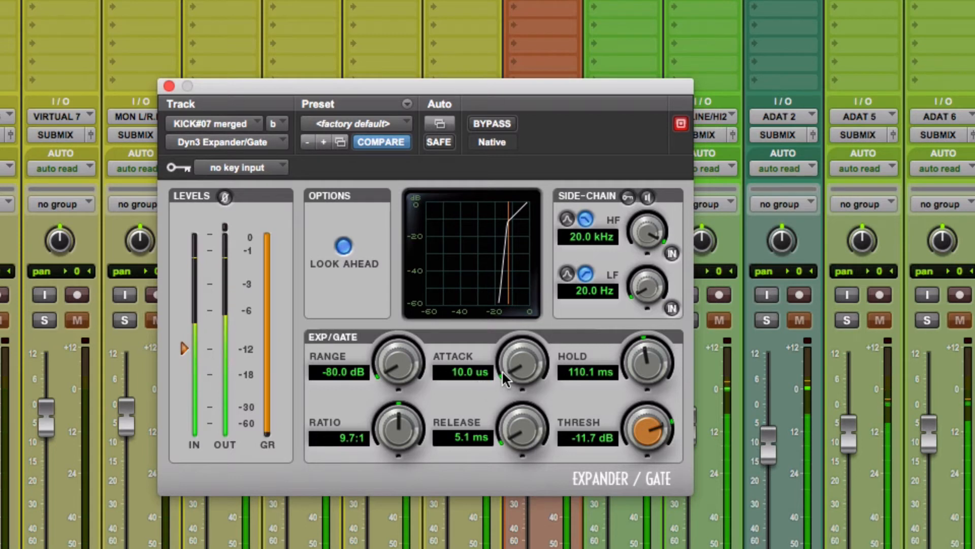
# Set the gate's attack to 60.7 us, release to 40.4 ms and range to -32.0 dB
pyautogui.moveTo(510, 378); pyautogui.dragTo(513, 299)
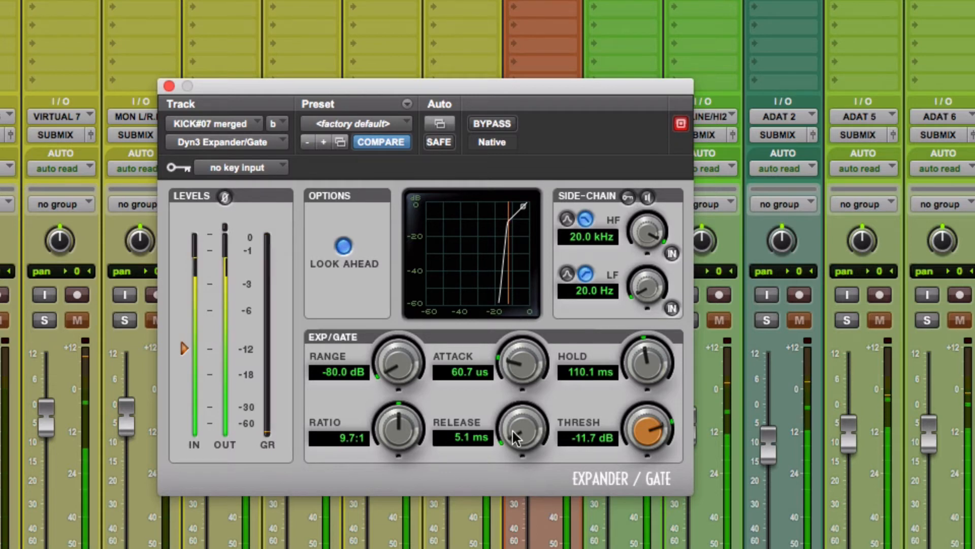
pyautogui.moveTo(514, 430); pyautogui.dragTo(511, 355)
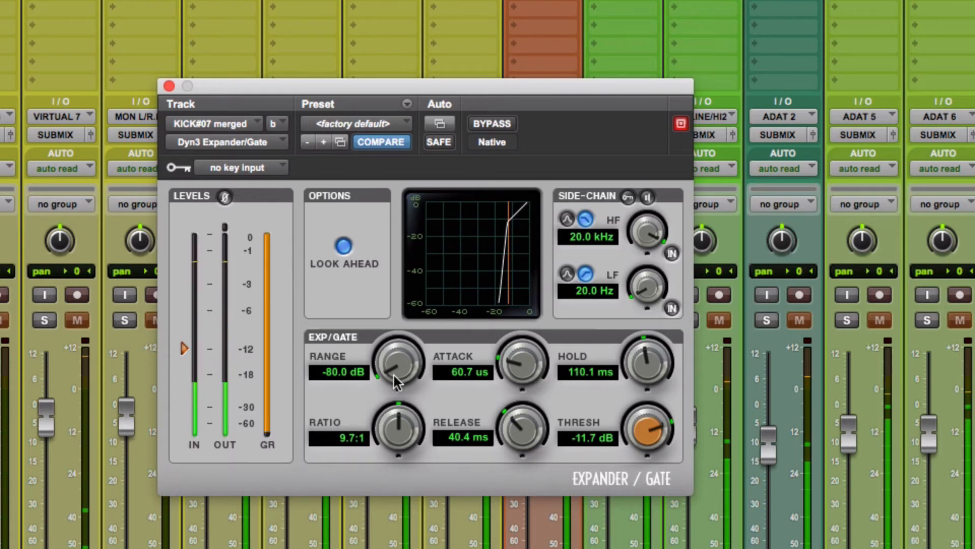
pyautogui.moveTo(393, 372); pyautogui.dragTo(387, 308)
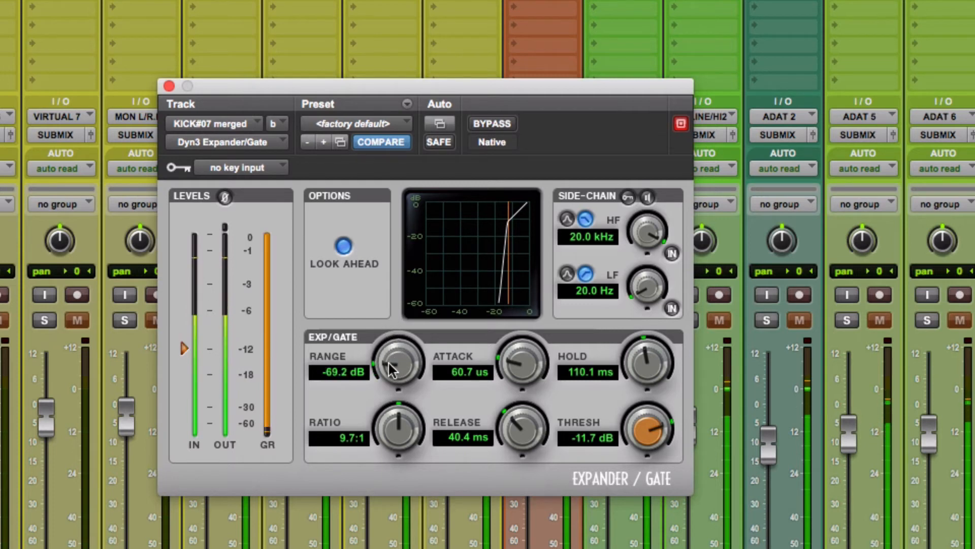
pyautogui.moveTo(390, 363); pyautogui.dragTo(395, 168)
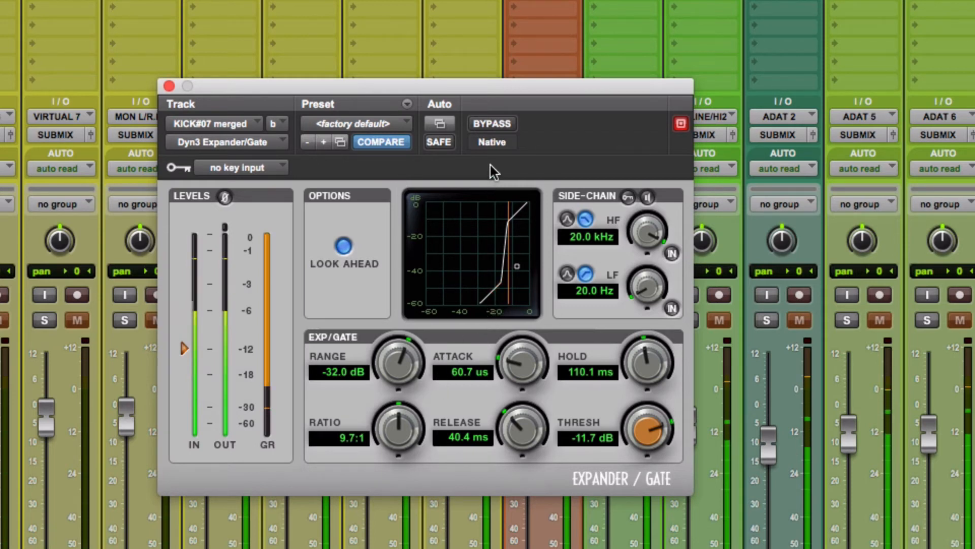
# Compare the kick with the gate bypassed and active, and set the threshold to -13.8 dB
pyautogui.click(492, 123)
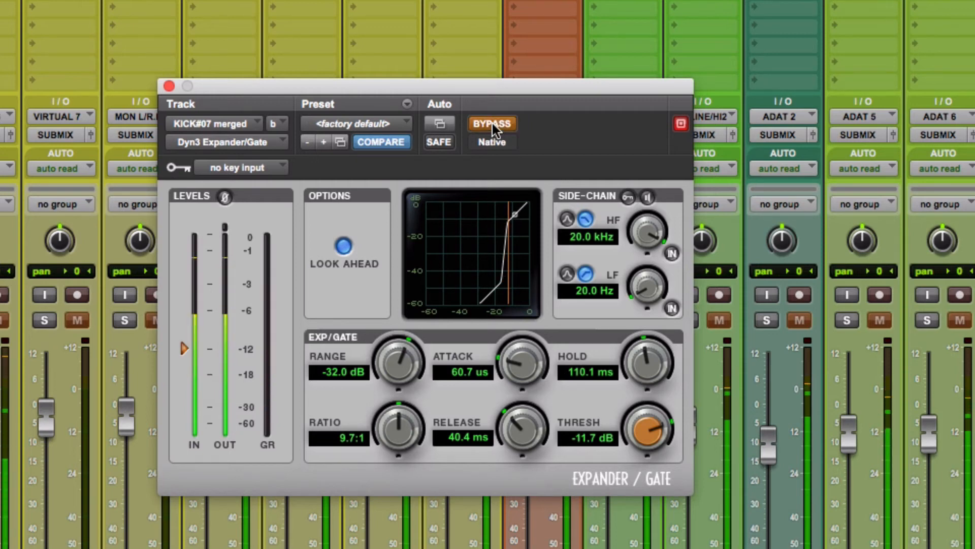
pyautogui.click(492, 124)
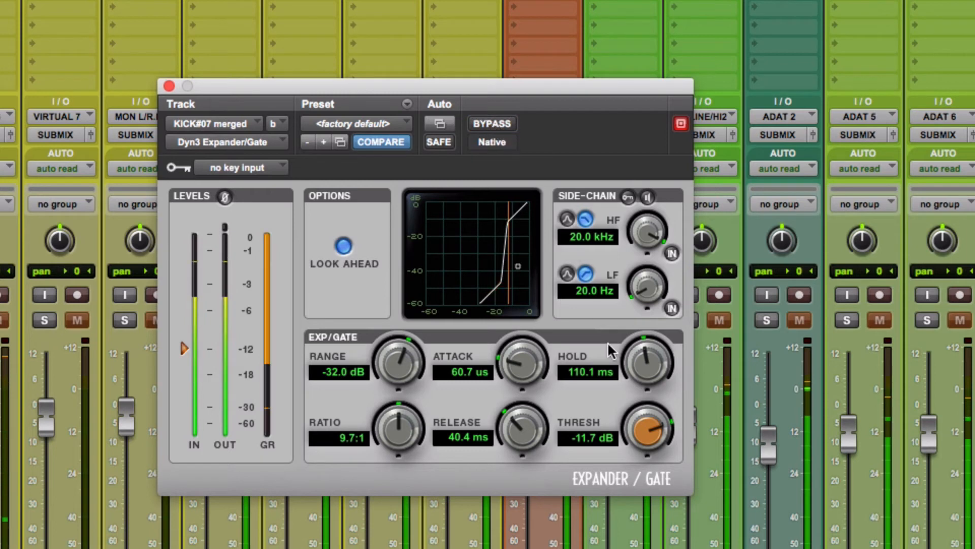
pyautogui.moveTo(644, 429); pyautogui.dragTo(632, 451)
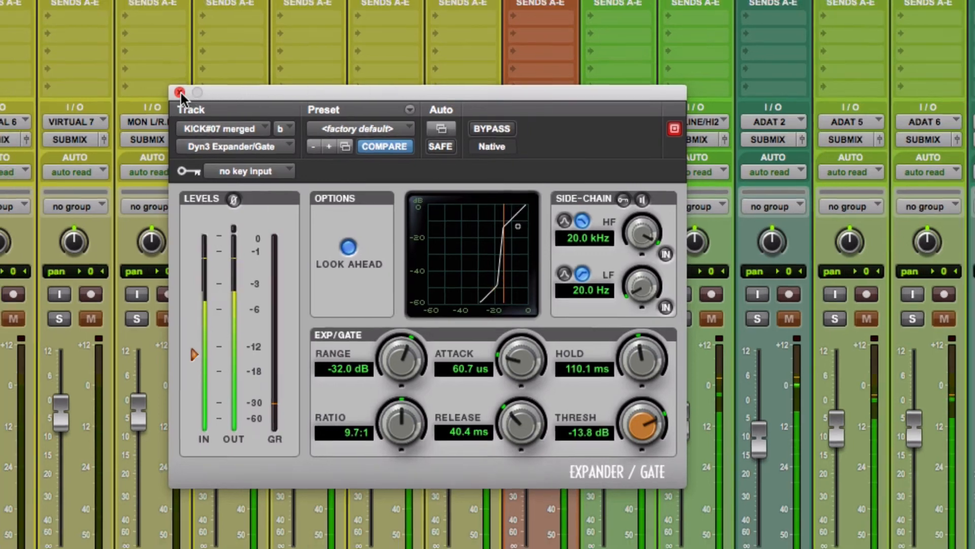
pyautogui.click(180, 92)
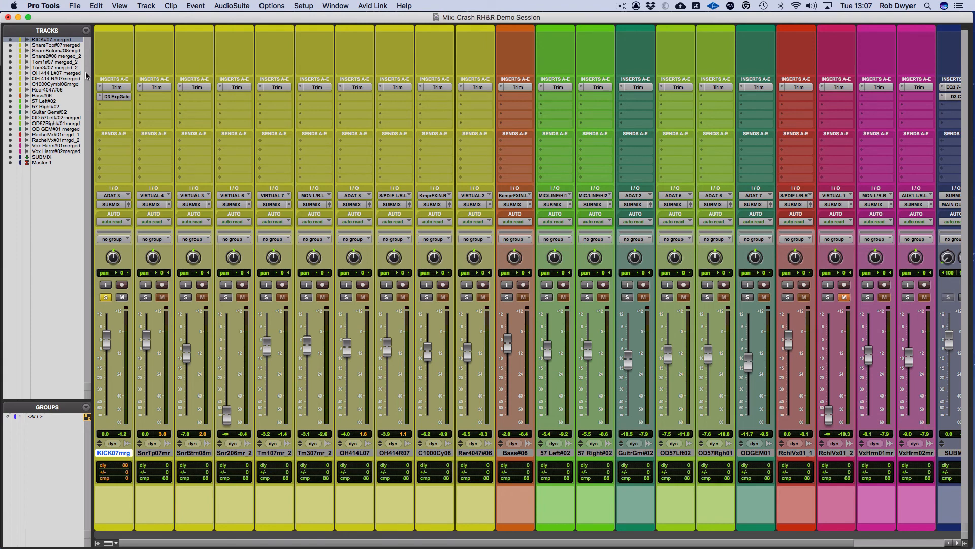
# Reopen the kick's gate and reset range to -80.0 dB, threshold to 0.0 dB, hold to 5.0 ms, attack to 10.0 us, release to 5.0 ms, ratio to 1.0:1
pyautogui.click(109, 96)
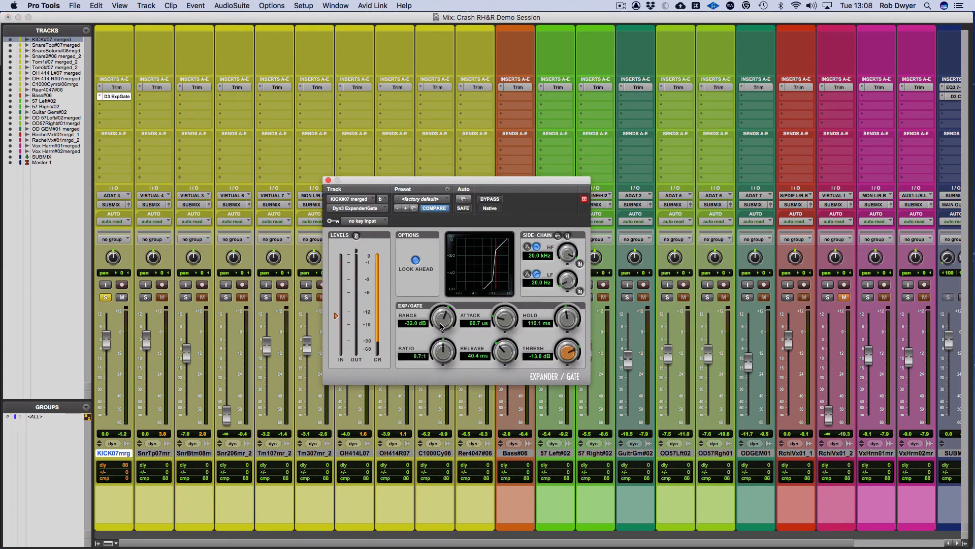
pyautogui.moveTo(438, 340); pyautogui.dragTo(440, 421)
pyautogui.moveTo(567, 354); pyautogui.dragTo(557, 283)
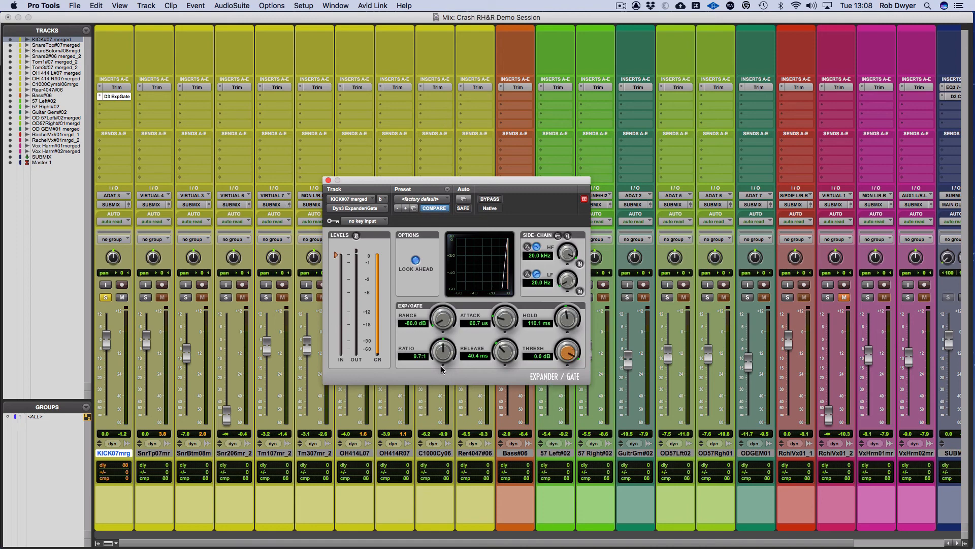
pyautogui.moveTo(554, 323); pyautogui.dragTo(528, 470)
pyautogui.moveTo(504, 318); pyautogui.dragTo(508, 410)
pyautogui.moveTo(437, 358); pyautogui.dragTo(437, 412)
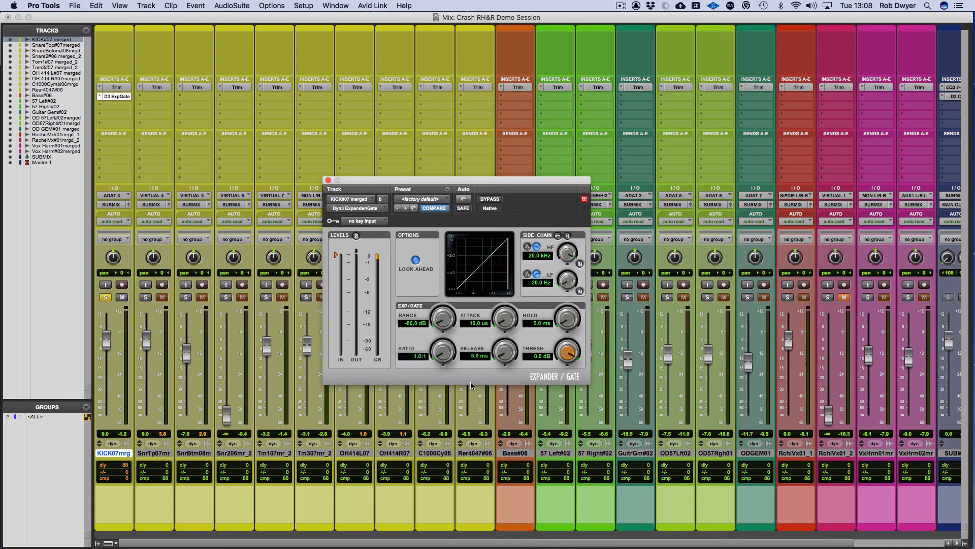
# Set the gate's threshold to -18.8 dB, ratio to 10.4:1, hold to 108.2 ms, release to 17.8 ms, attack to 89.4 us and range to -57.6 dB
pyautogui.moveTo(578, 351); pyautogui.dragTo(560, 379)
pyautogui.moveTo(438, 335); pyautogui.dragTo(441, 313)
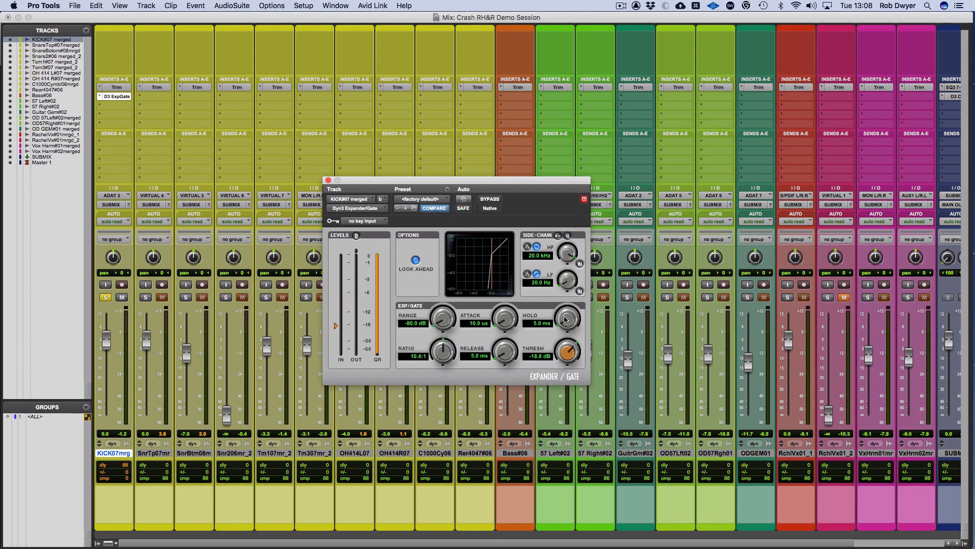
pyautogui.moveTo(564, 308); pyautogui.dragTo(561, 281)
pyautogui.moveTo(513, 347); pyautogui.dragTo(499, 311)
pyautogui.moveTo(437, 307); pyautogui.dragTo(434, 290)
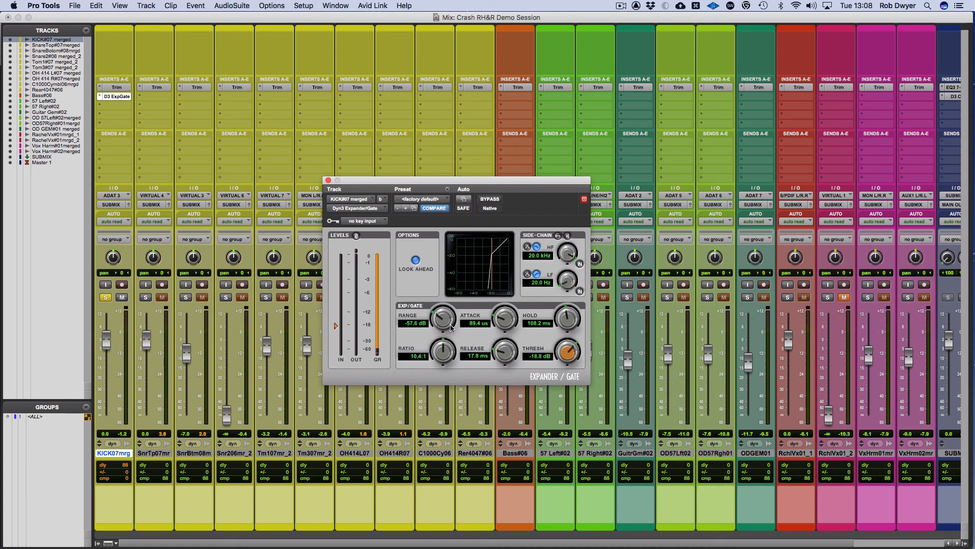